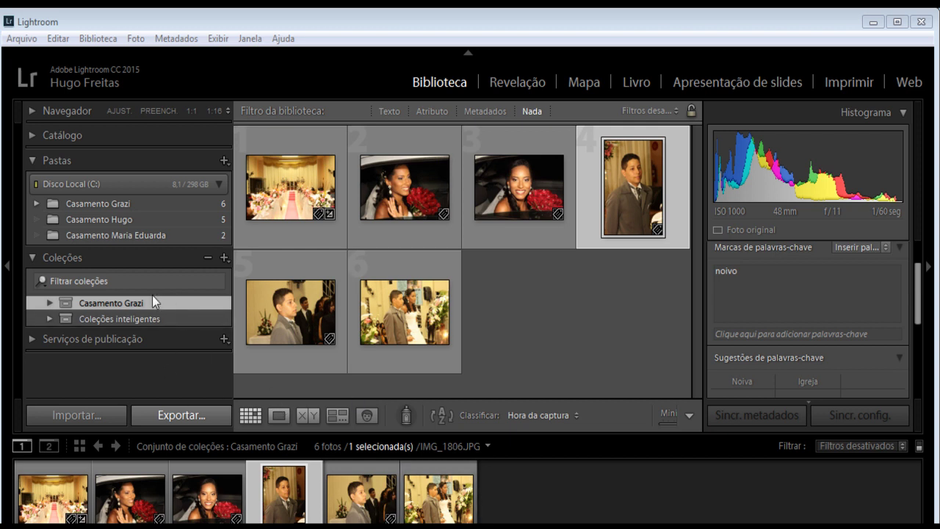
Create smart collection Noiva in the Casamento Grazi set with the rule Keywords contains Noiva.
click(222, 260)
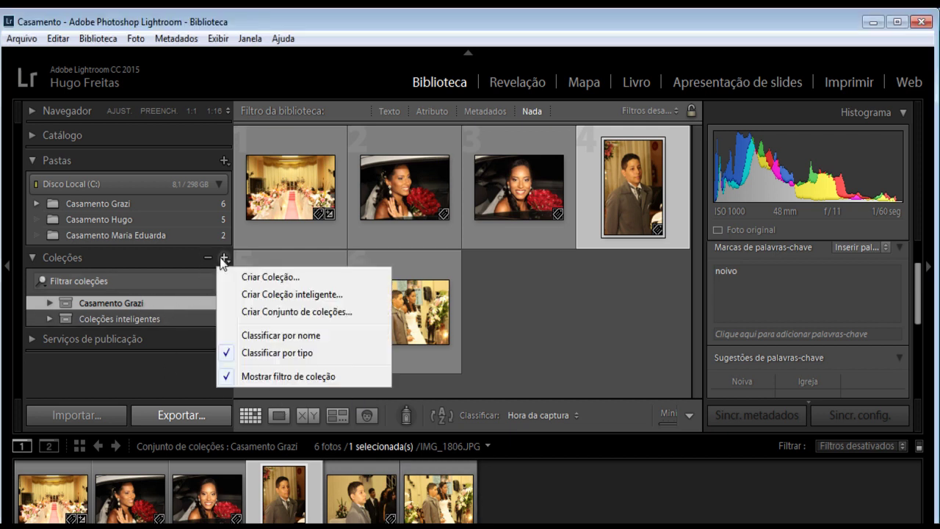
click(270, 298)
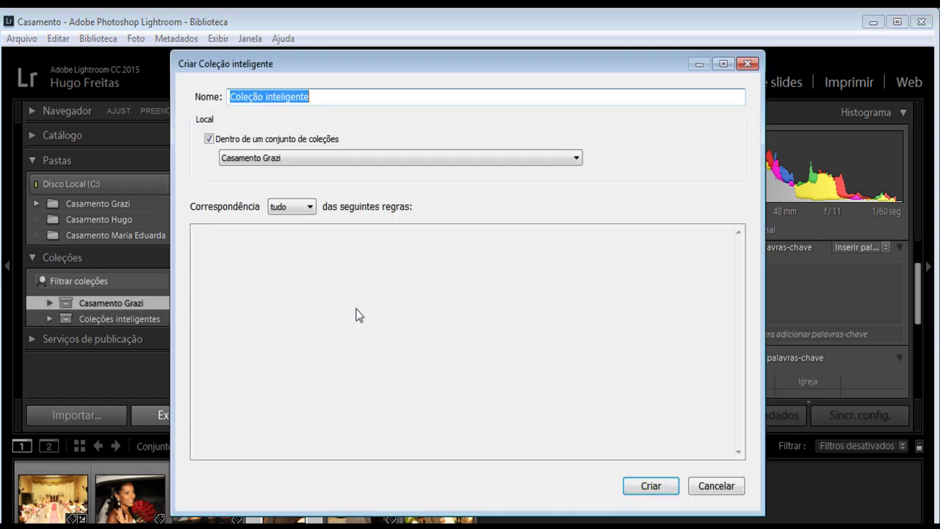
drag(304, 76, 512, 72)
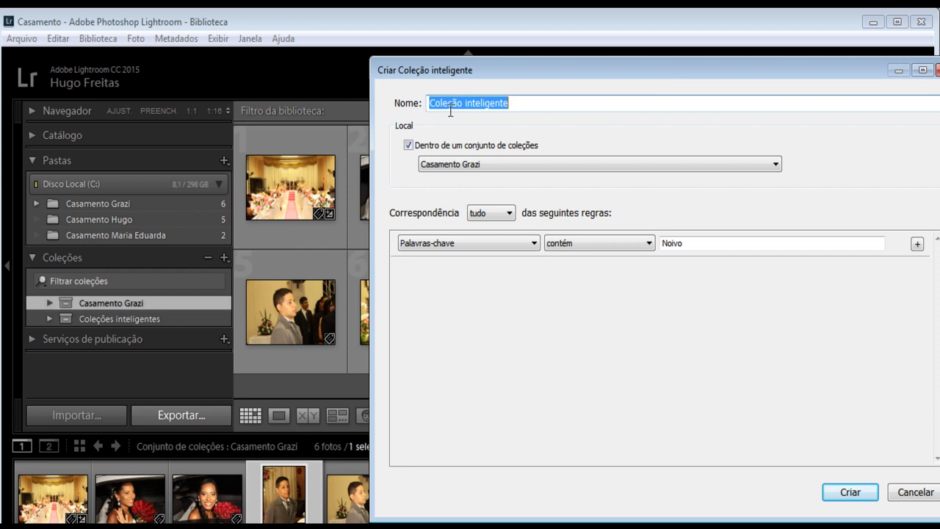
text(Noiv)
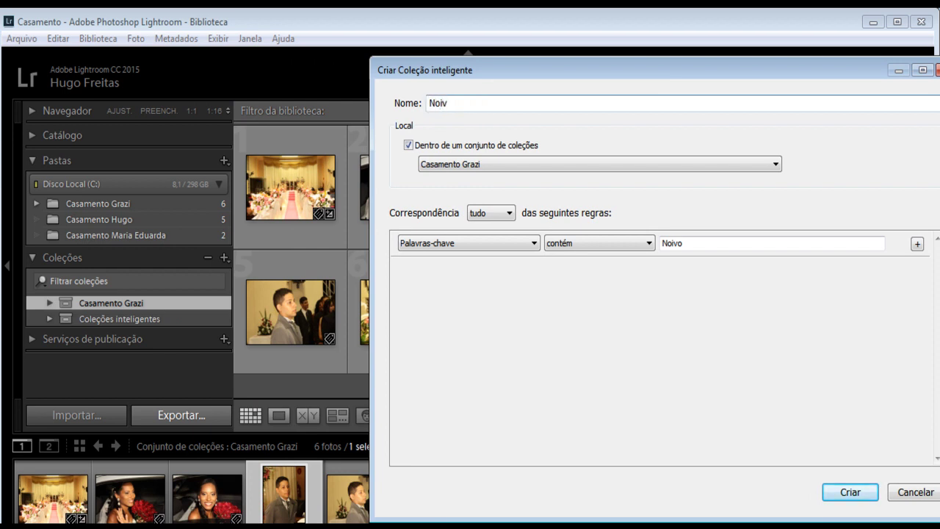
text(as)
drag(470, 100, 428, 107)
click(473, 103)
click(427, 243)
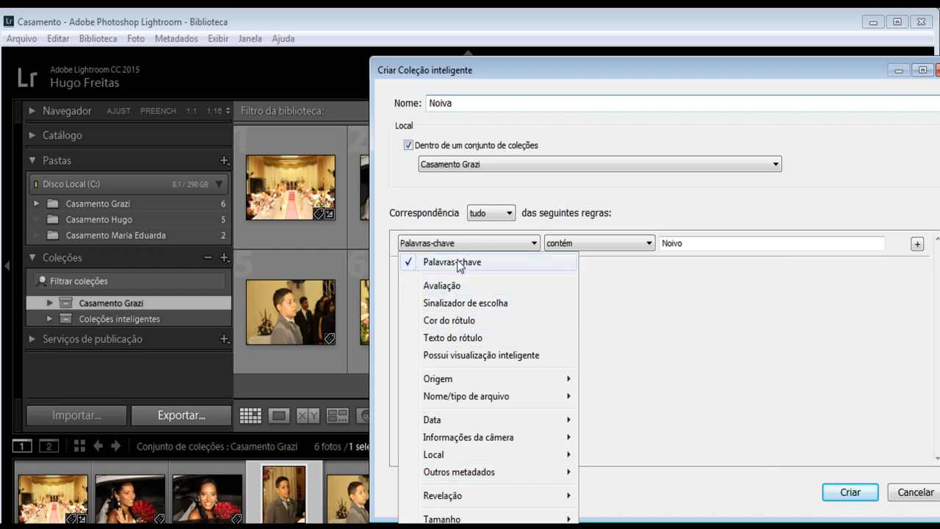
click(579, 245)
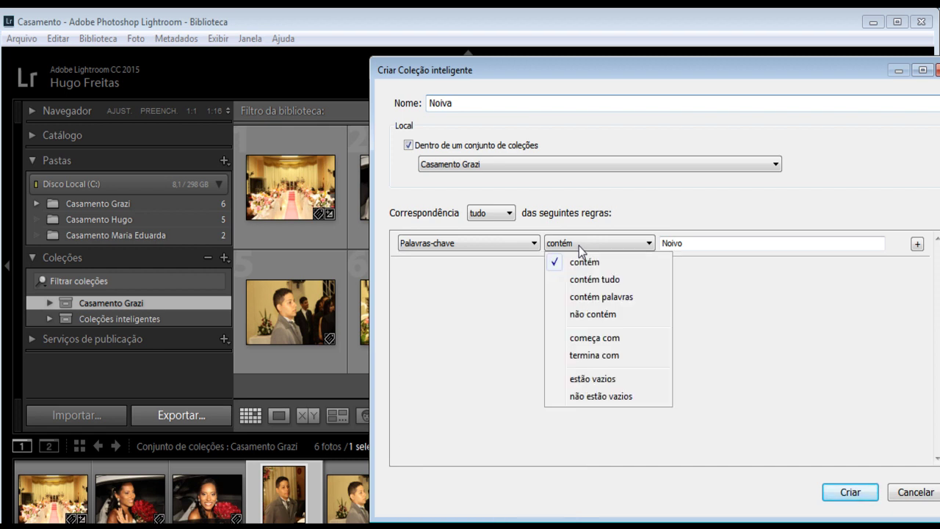
click(688, 245)
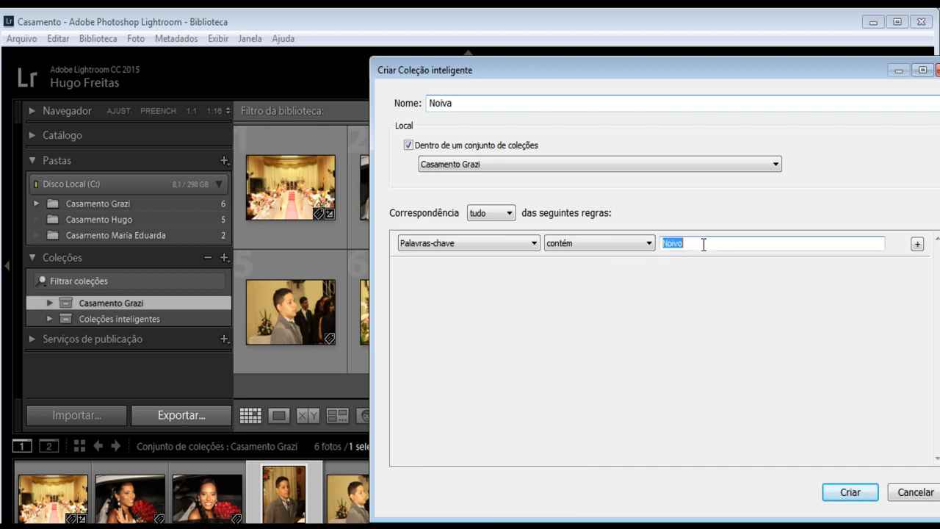
text(a)
click(850, 493)
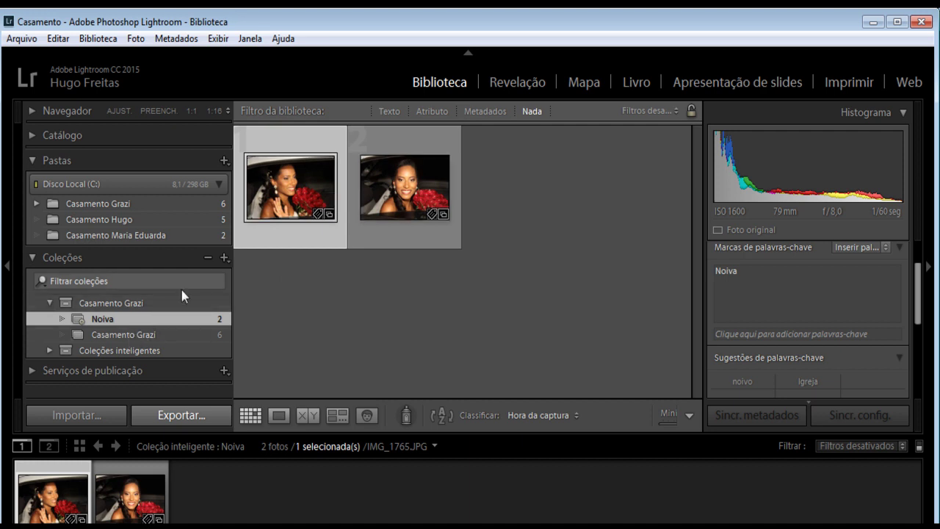
Open the new-collection options from the Collections panel's + button.
click(224, 257)
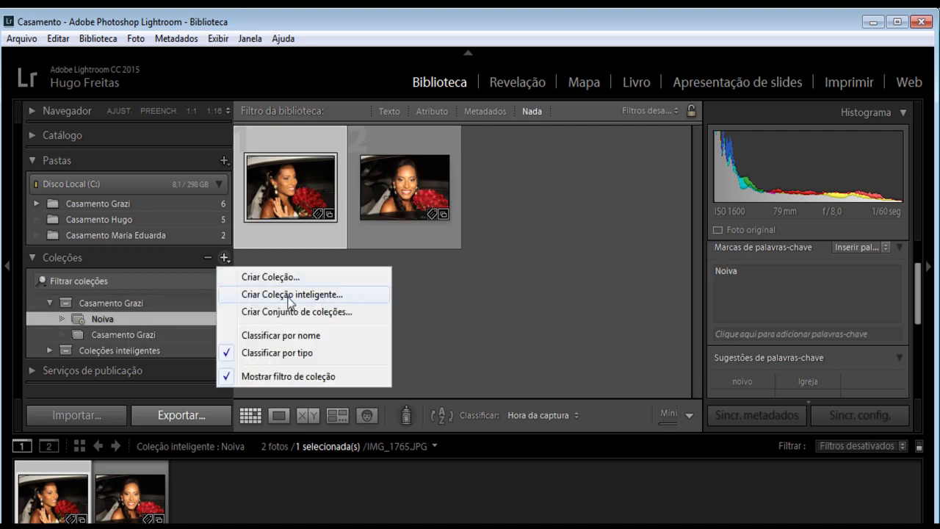
Create smart collection Noivo in Casamento Grazi with the rule Keywords contains Noivo.
click(289, 295)
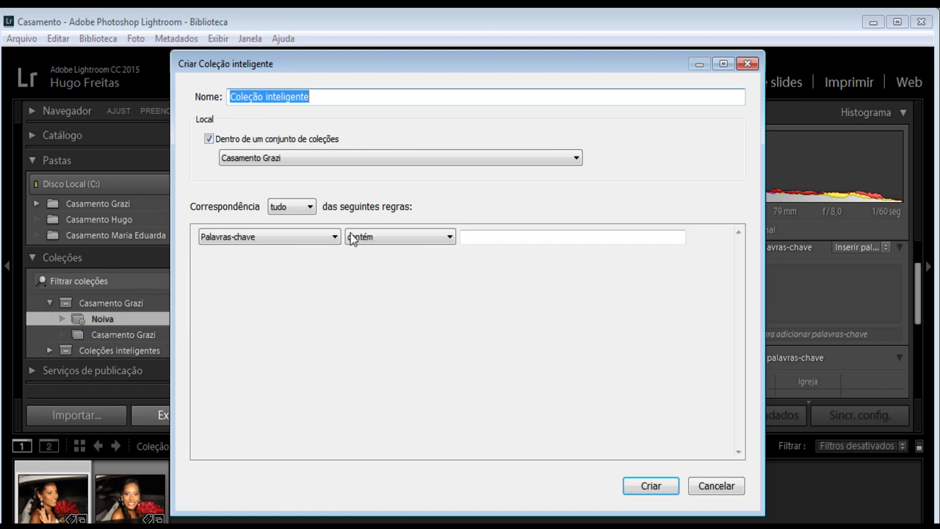
text(Noivo)
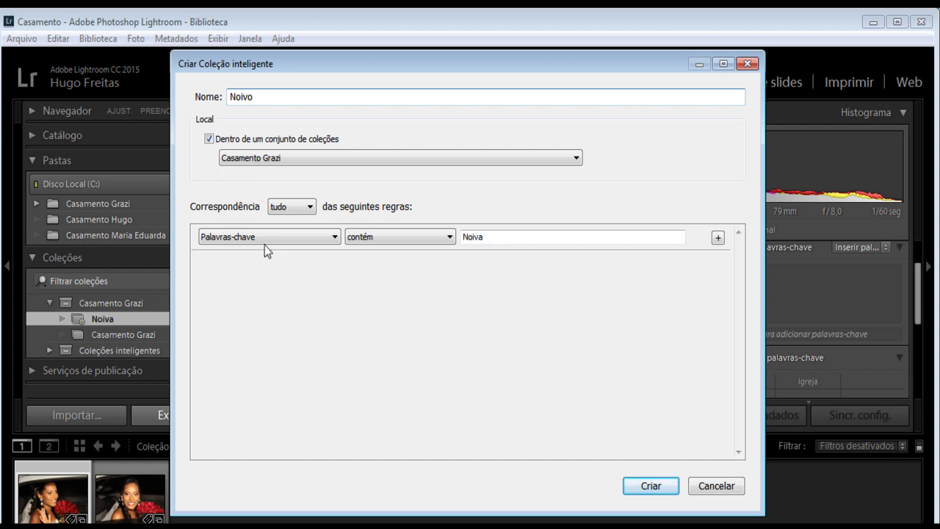
click(501, 237)
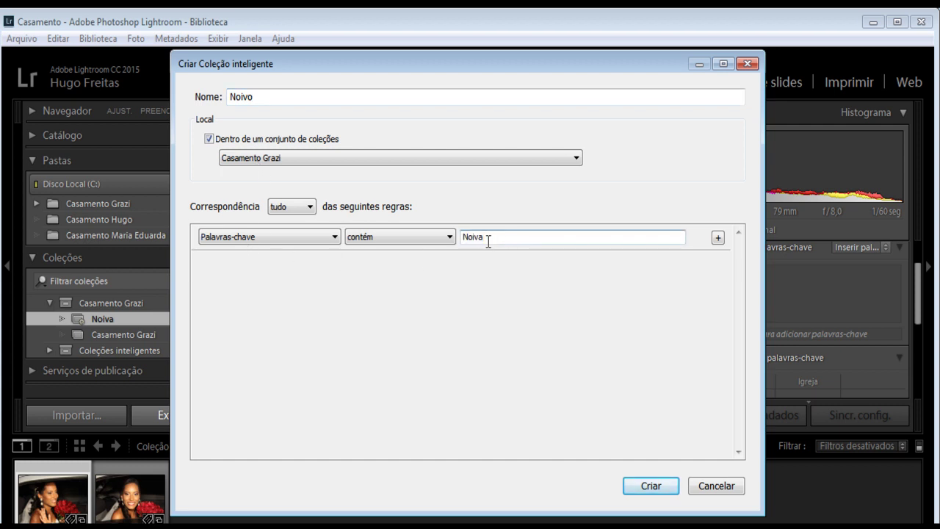
text(o)
click(645, 483)
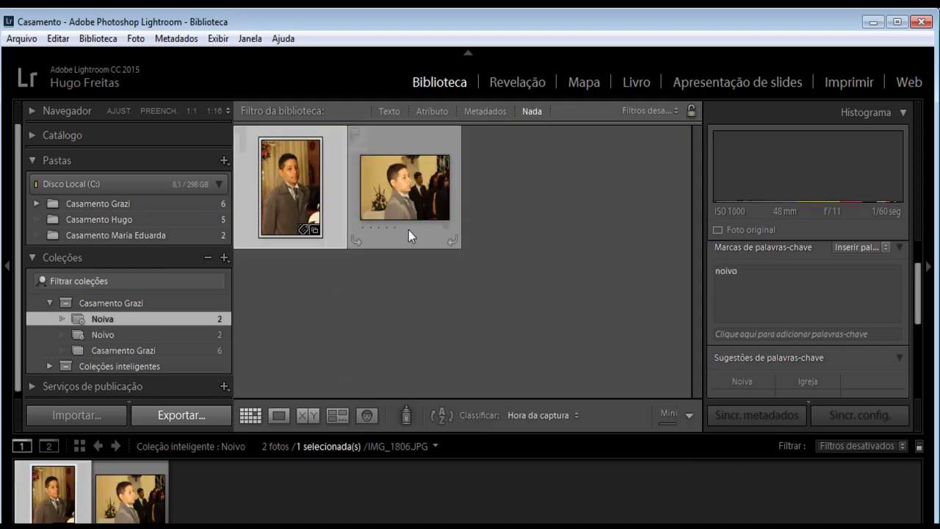
Compare the Noiva and Noivo collections' photos, then open the new-collection options.
click(106, 336)
click(103, 324)
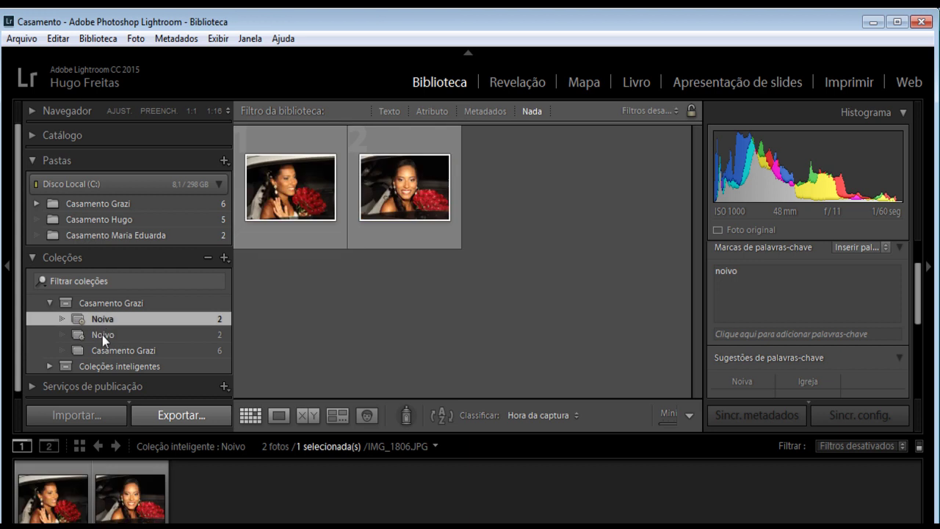
click(103, 335)
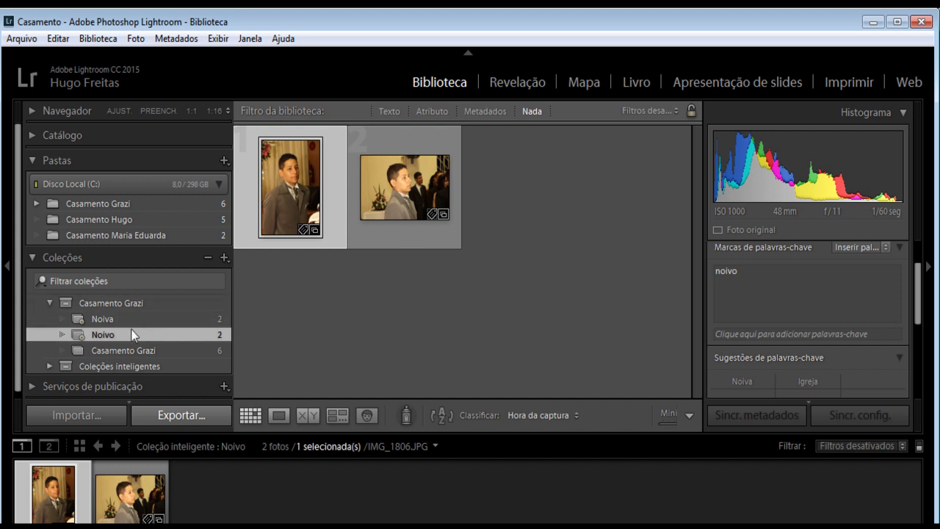
right_click(105, 336)
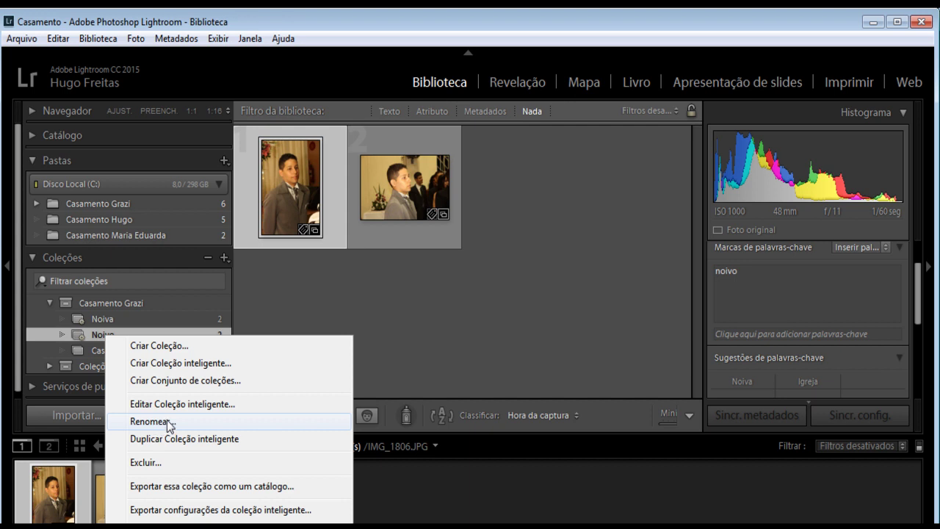
click(418, 314)
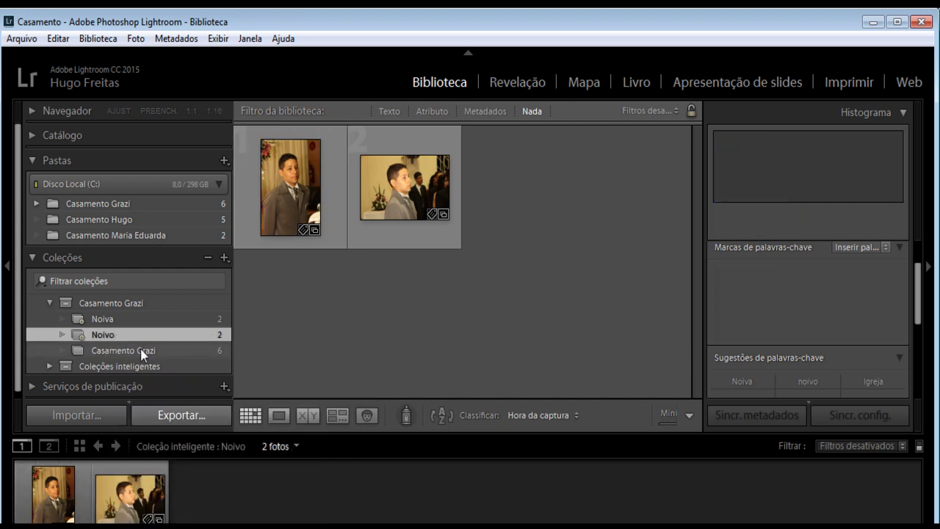
click(224, 258)
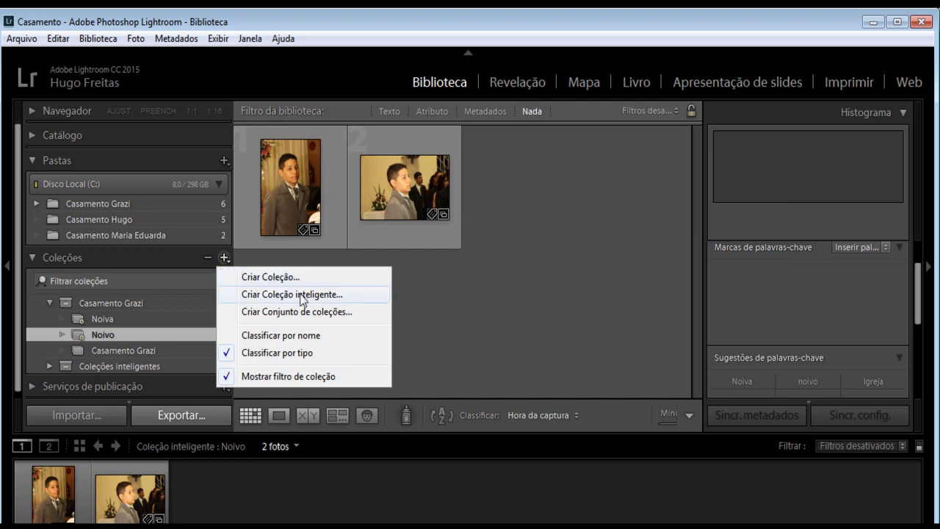
Create smart collection Festa in Casamento Grazi with the rule Keywords contains festa.
click(301, 294)
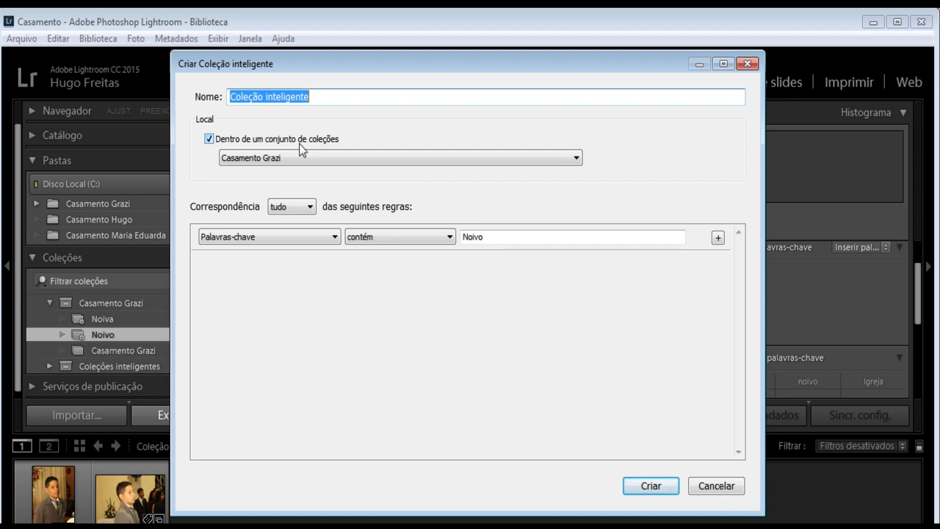
text(Festa)
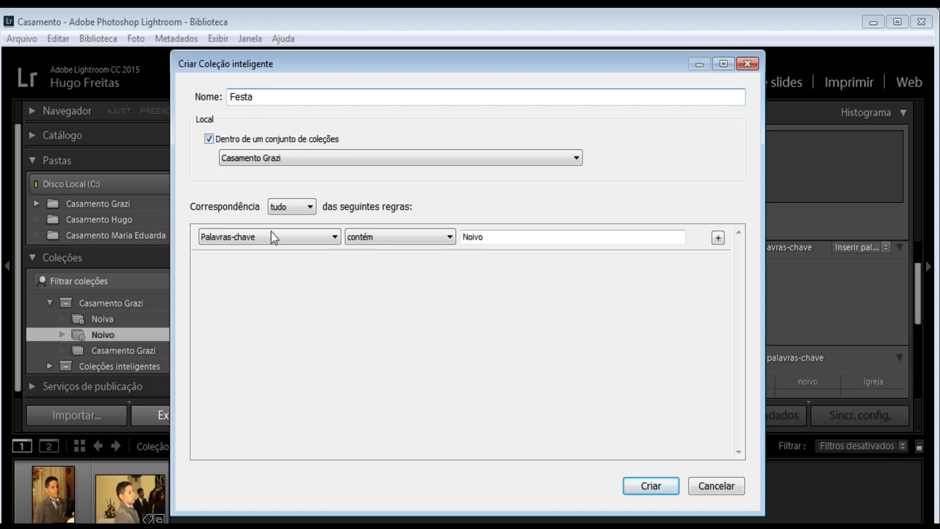
double_click(497, 236)
text(fesrta)
key(BackSpace)
key(BackSpace)
key(BackSpace)
key(BackSpace)
text(sta)
click(635, 485)
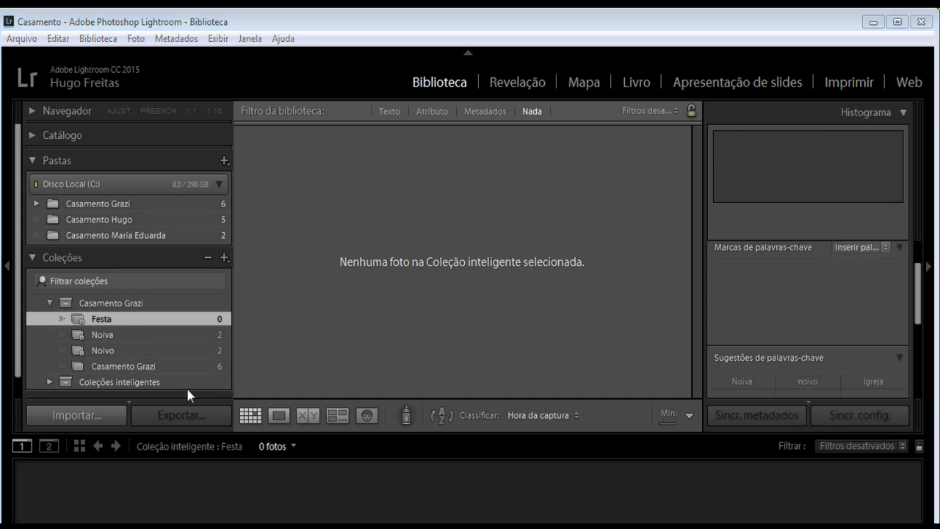
Show the six Casamento Grazi photos in capture time order and switch to the Painter.
click(114, 305)
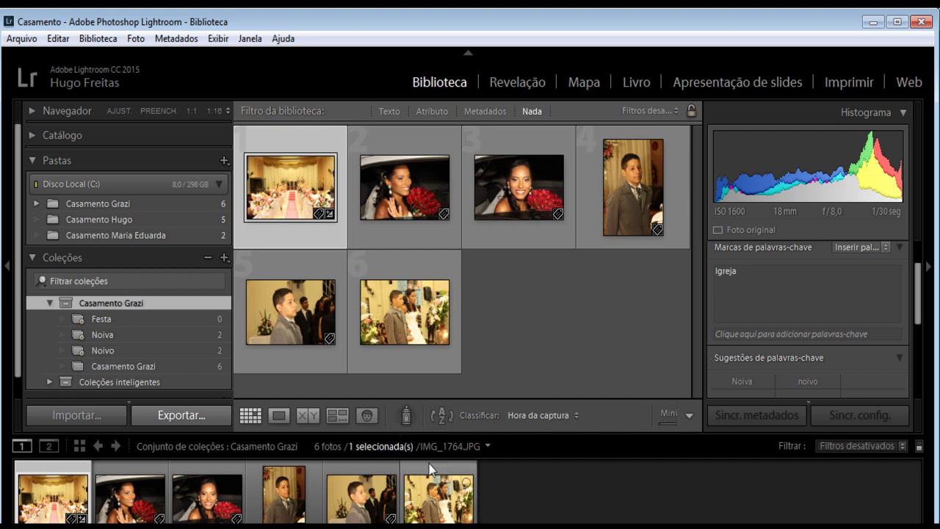
click(575, 416)
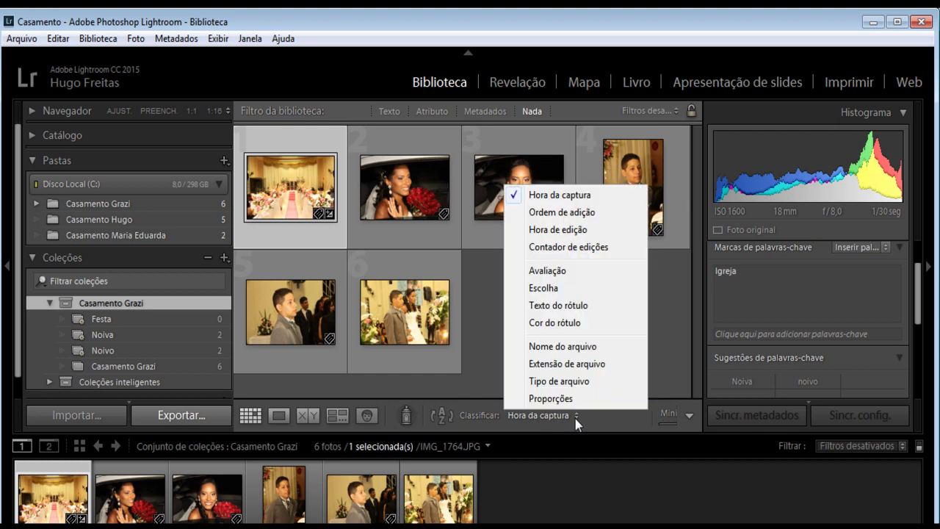
click(575, 415)
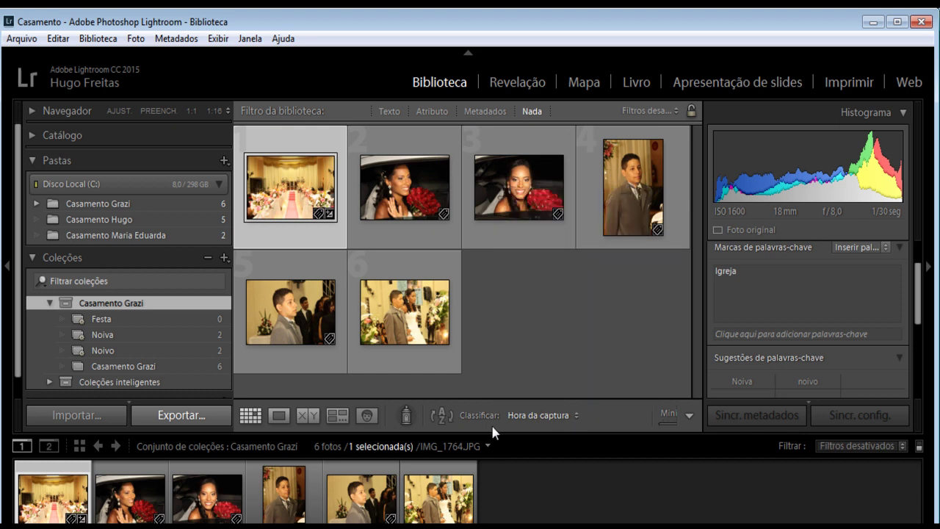
click(406, 415)
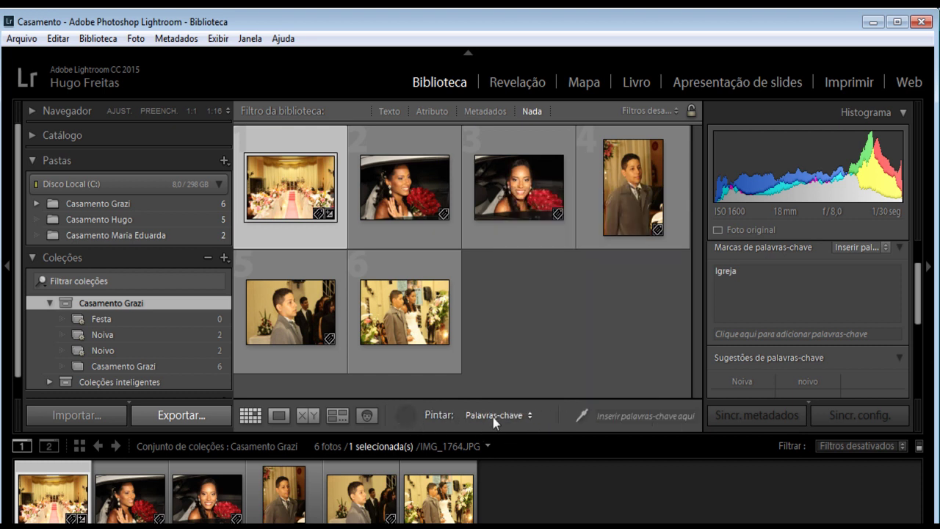
Paint the keyword festa onto photos 6, 5 and 1.
click(530, 417)
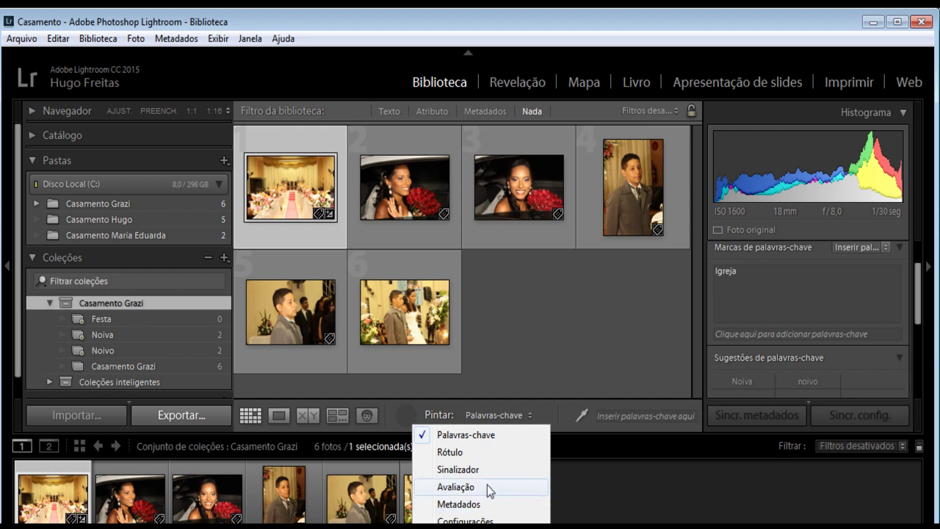
click(621, 418)
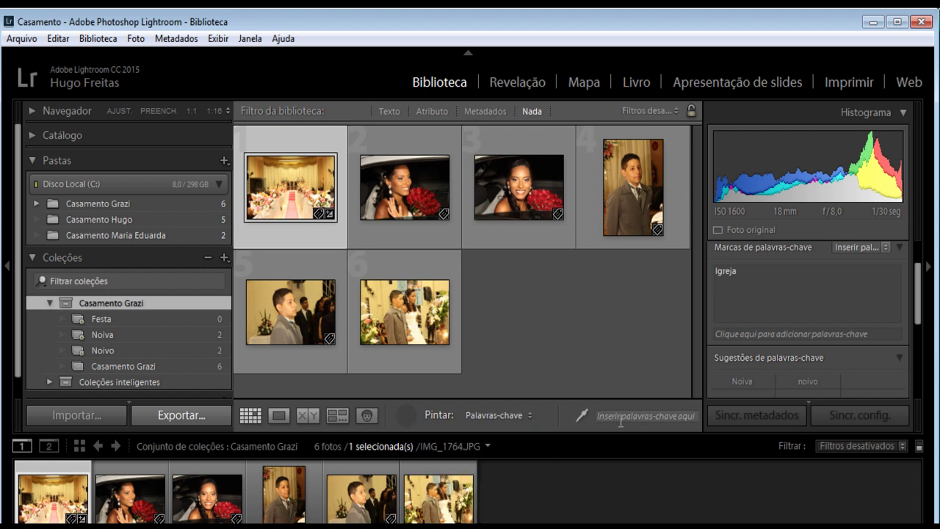
text(festa)
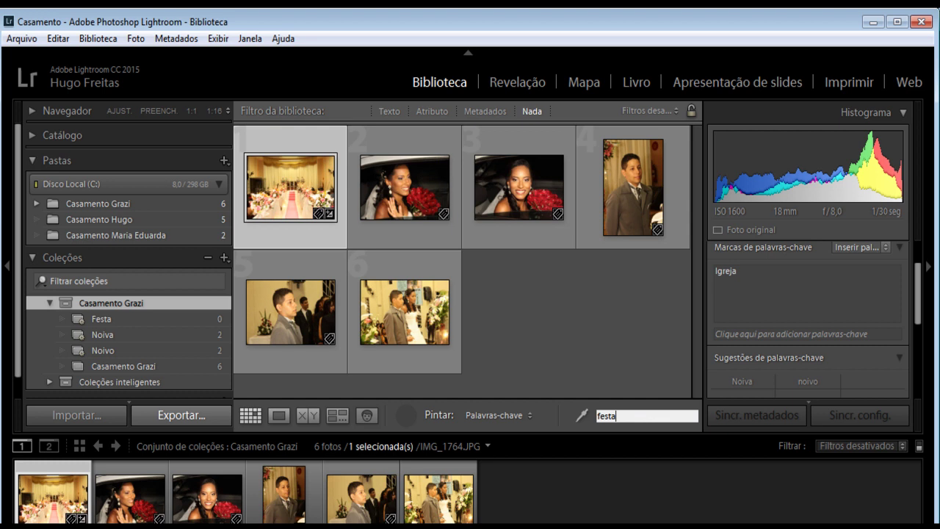
key(Return)
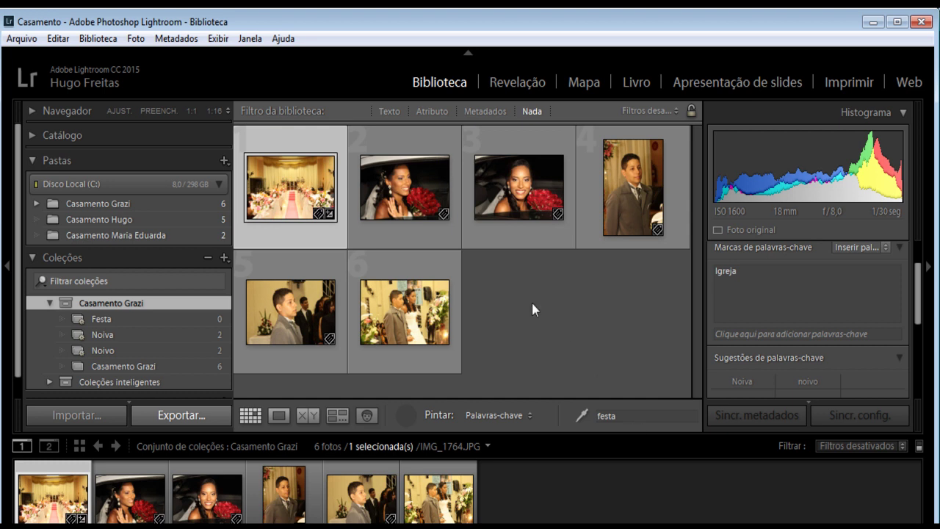
click(410, 312)
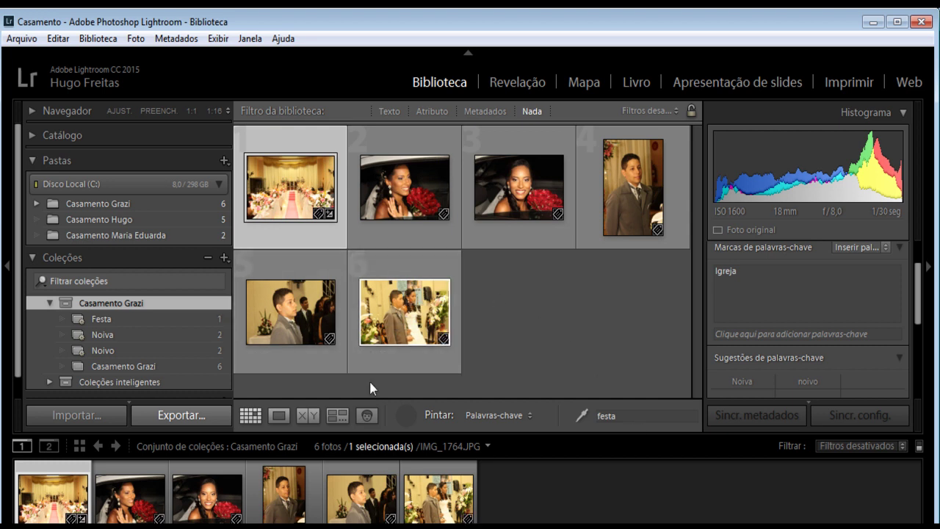
click(299, 312)
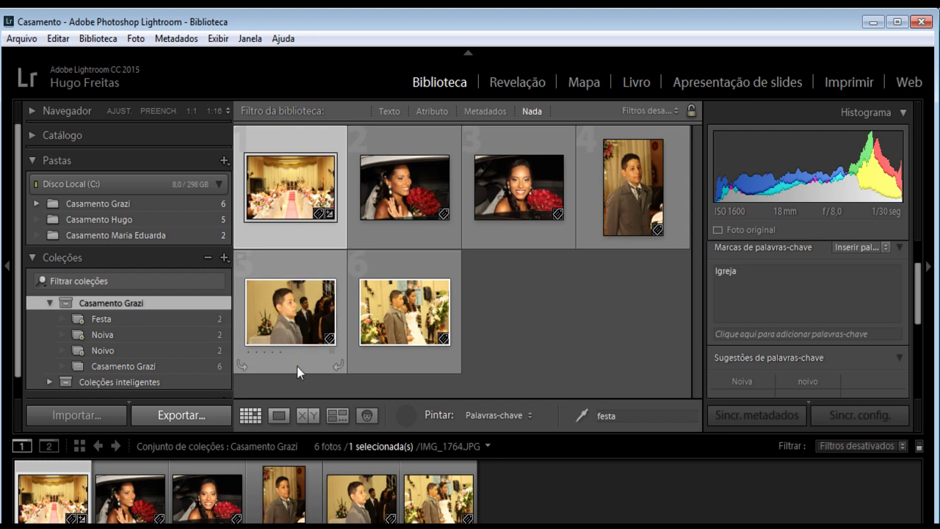
click(288, 198)
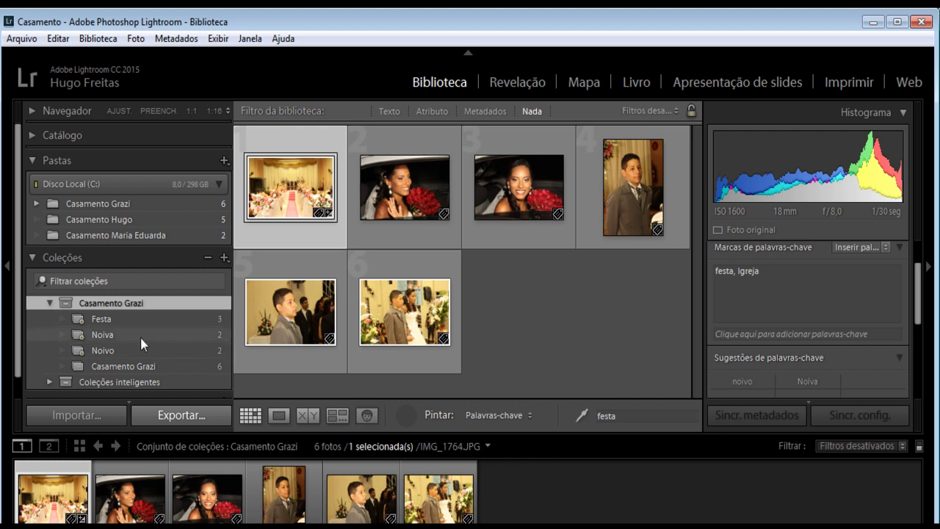
Review the Festa, Noiva and Noivo collections, then open the new-collection options.
click(100, 322)
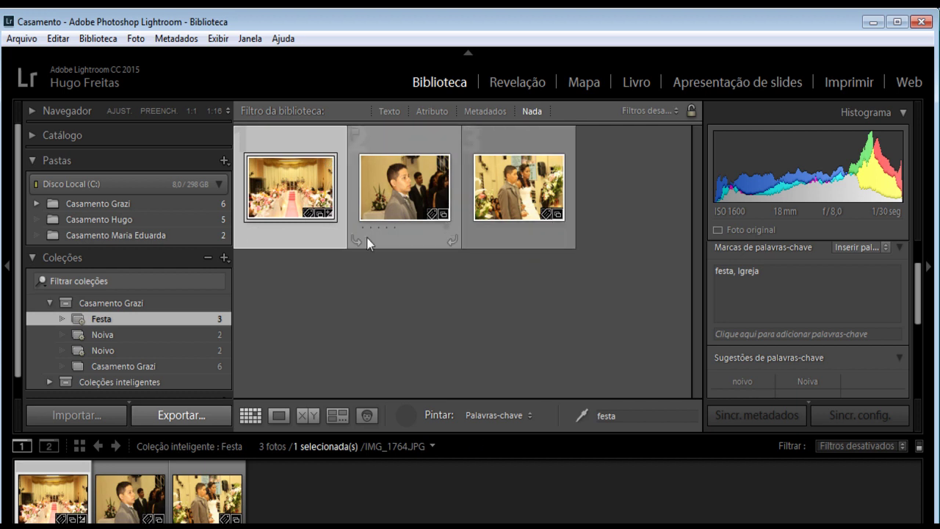
click(104, 334)
click(95, 352)
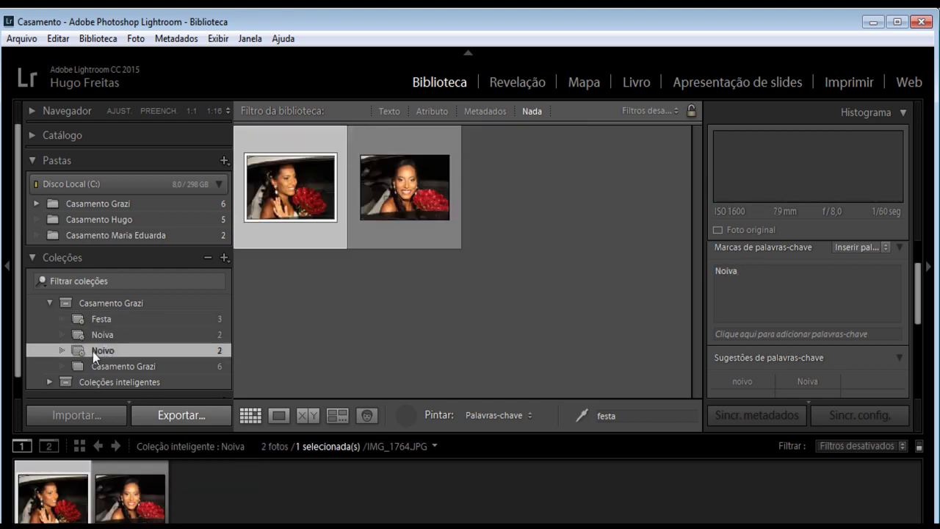
click(101, 318)
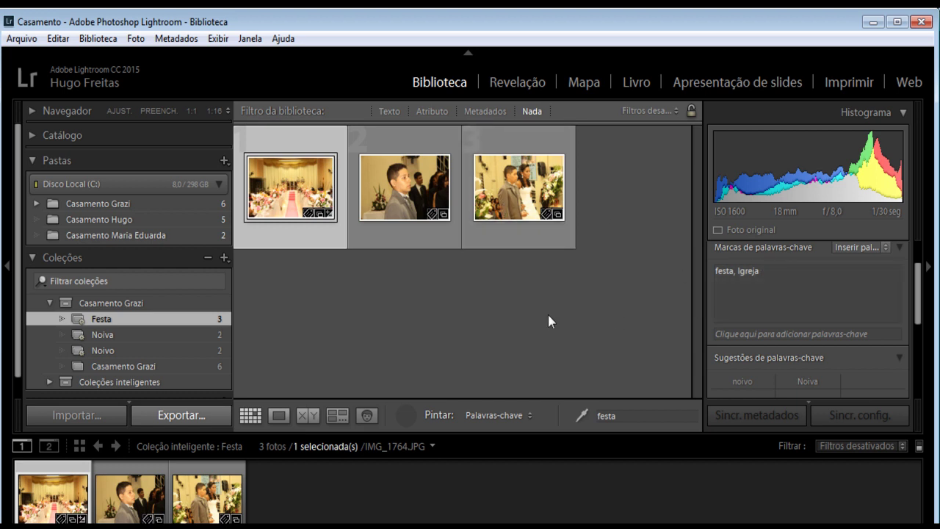
click(224, 261)
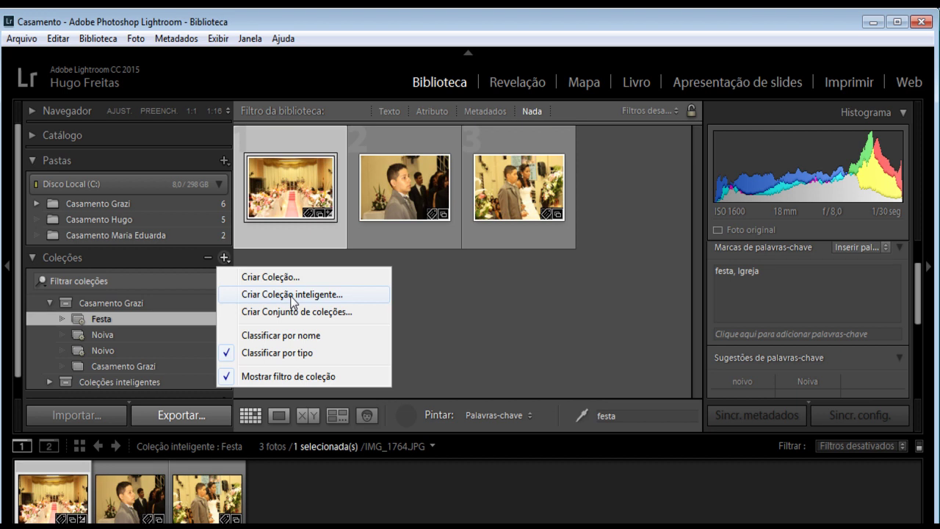
Create smart collection Melhores with the rule label colour is red (Cor do rótulo é vermelho).
click(292, 295)
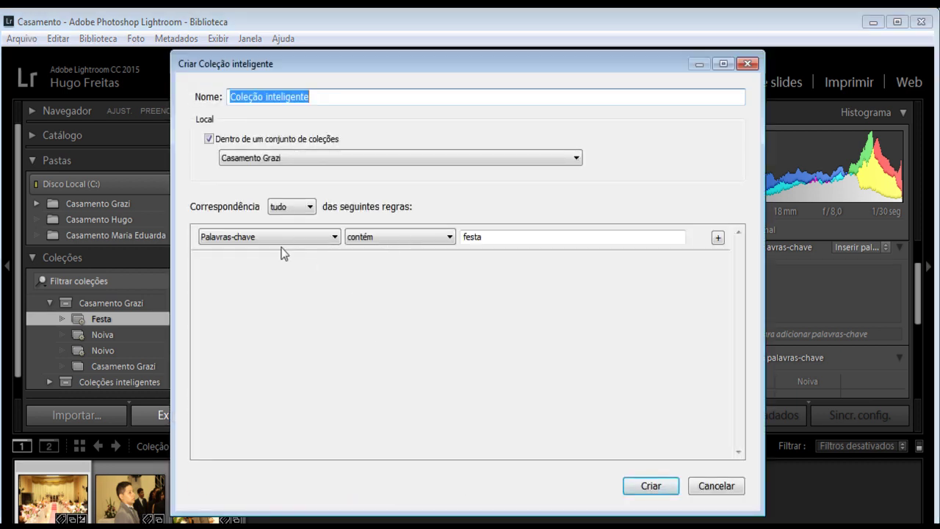
click(256, 241)
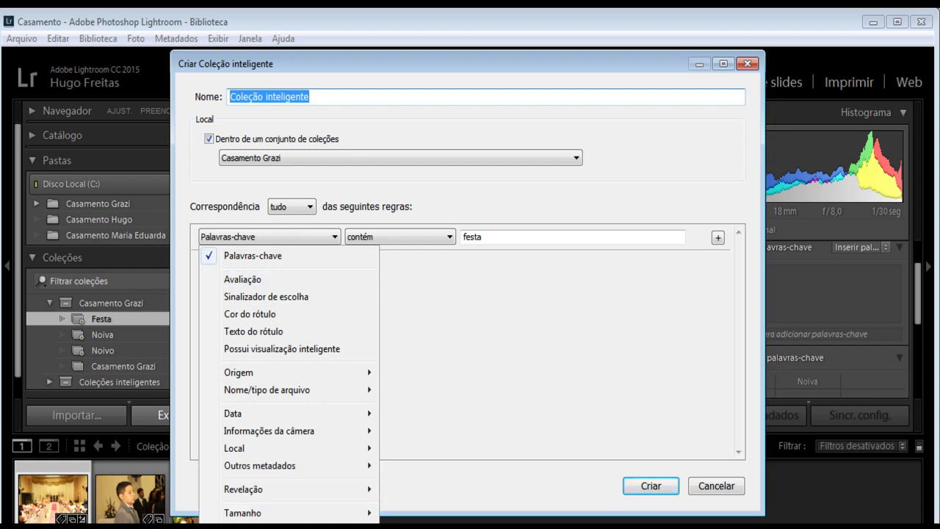
click(380, 384)
click(258, 237)
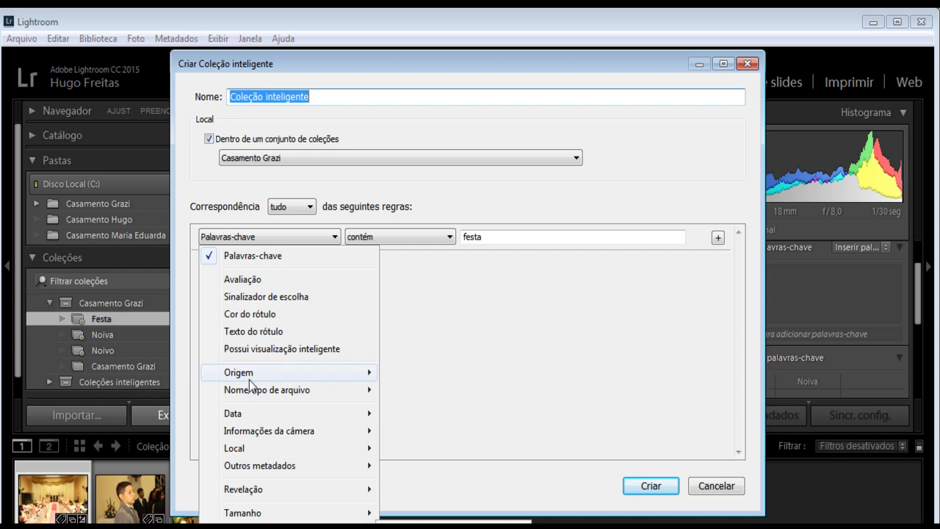
click(247, 315)
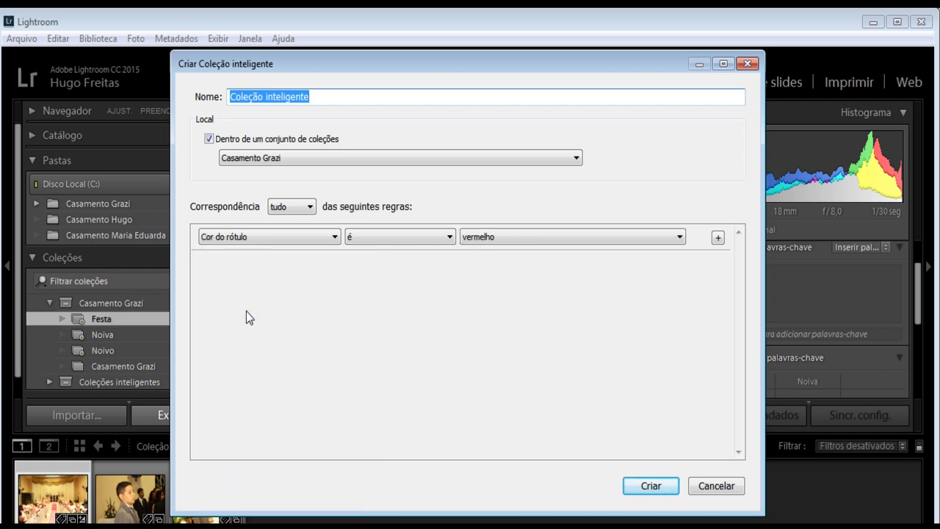
click(510, 238)
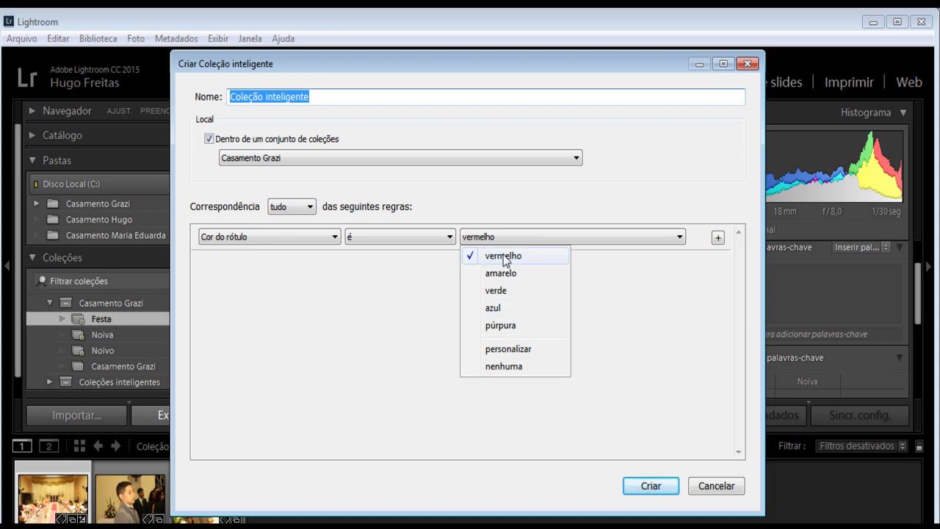
click(504, 257)
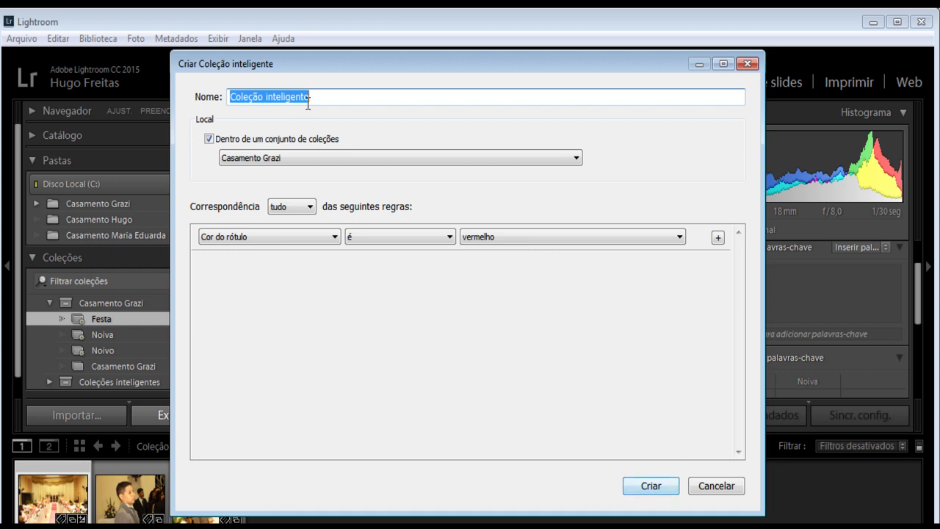
text(Melhores)
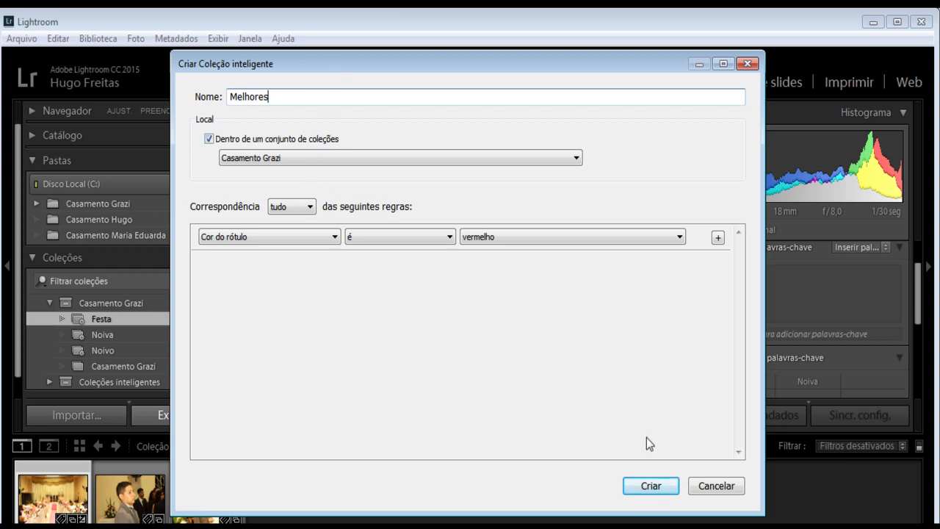
click(648, 487)
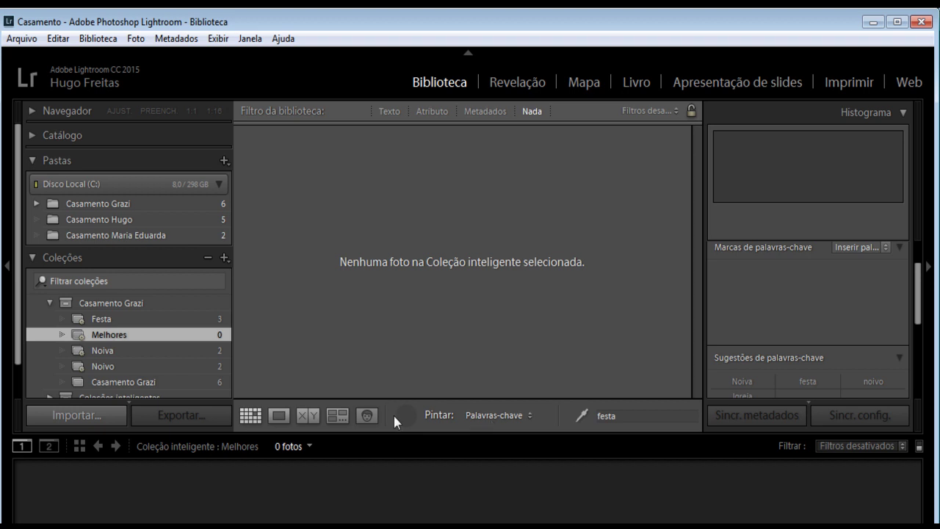
Set the painter to apply the red label, then show the six Casamento Grazi photos.
click(504, 418)
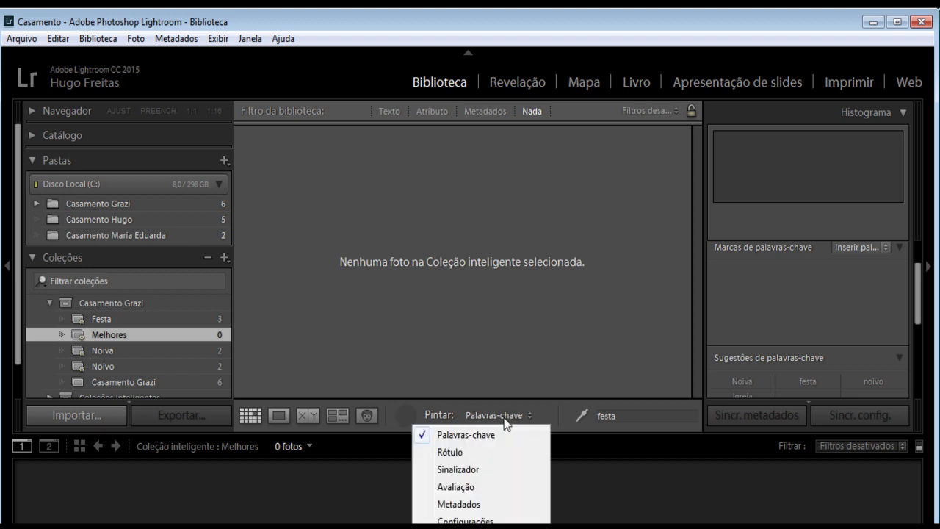
click(450, 453)
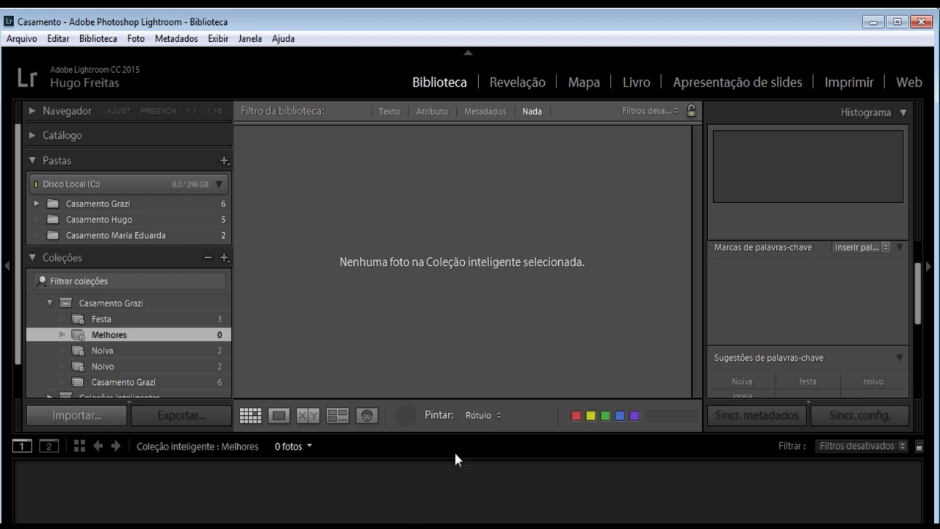
click(576, 416)
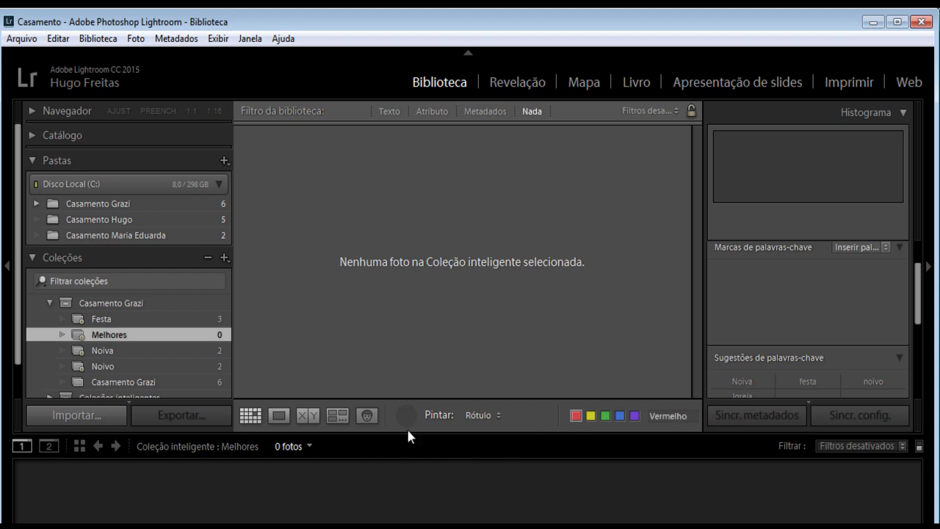
click(115, 306)
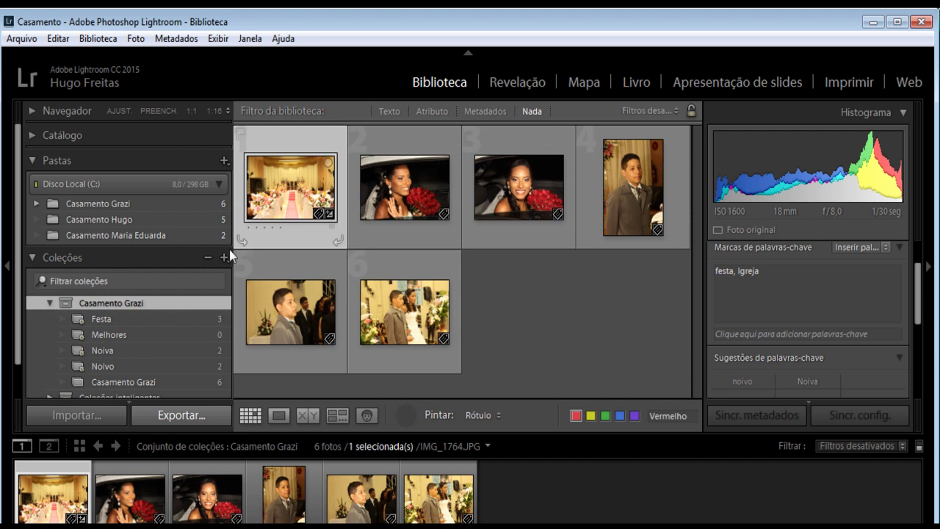
Paint the red label onto photos 2, 3 and 6, then view the Melhores collection.
mouse_move(291, 187)
click(407, 198)
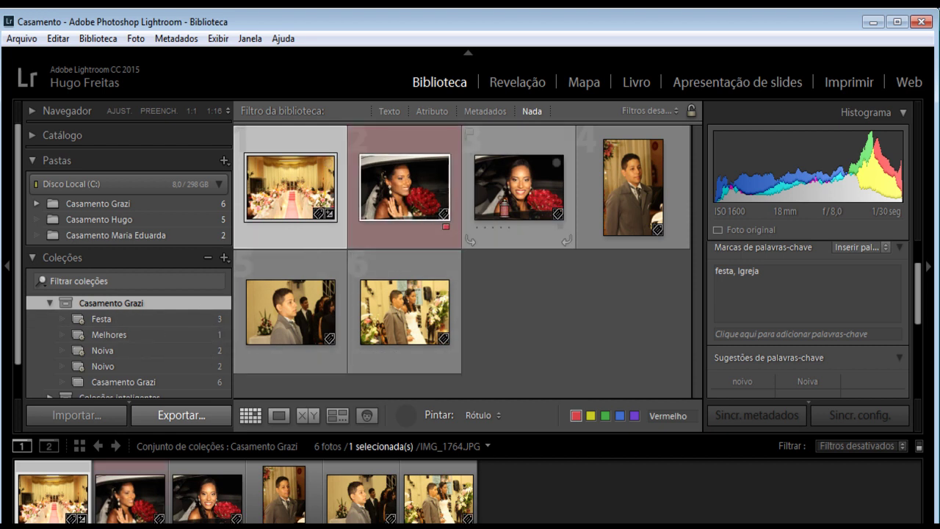
click(514, 202)
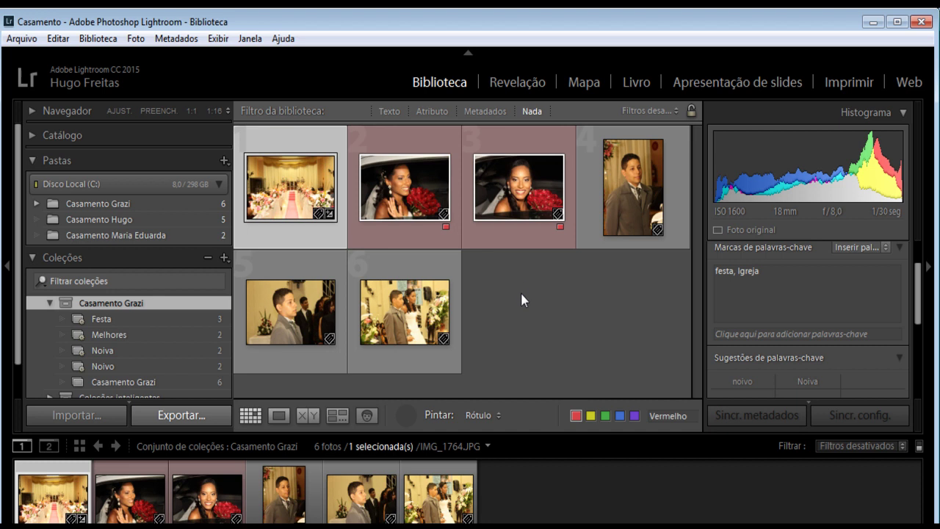
click(402, 323)
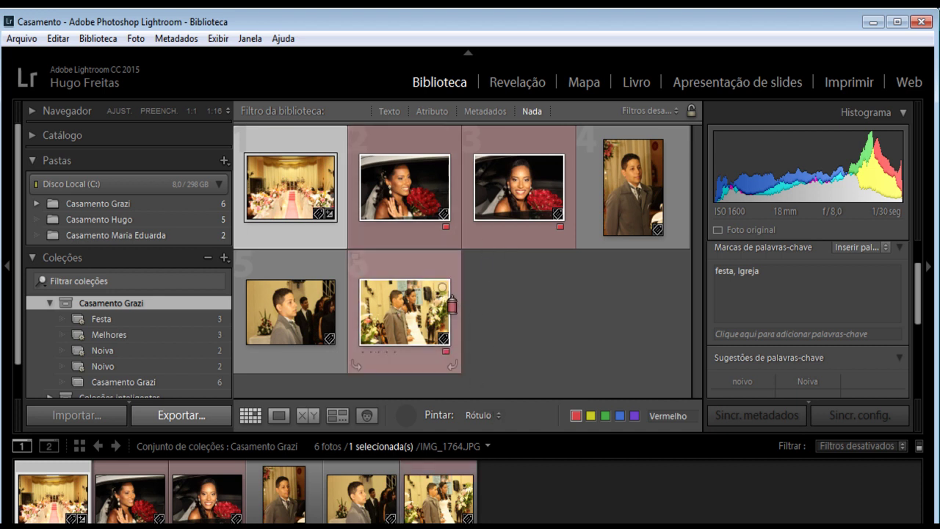
click(105, 338)
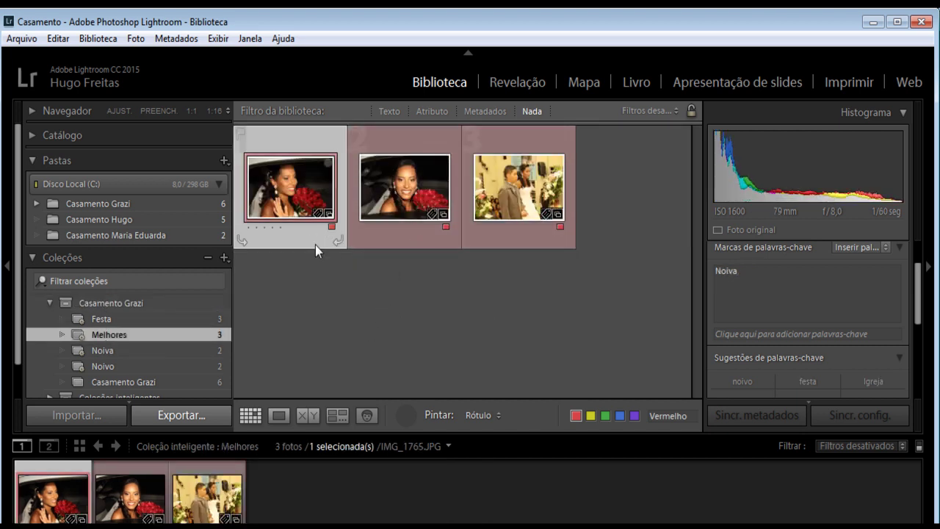
Return the spray-can Painter to its toolbar well to stop painting.
click(417, 418)
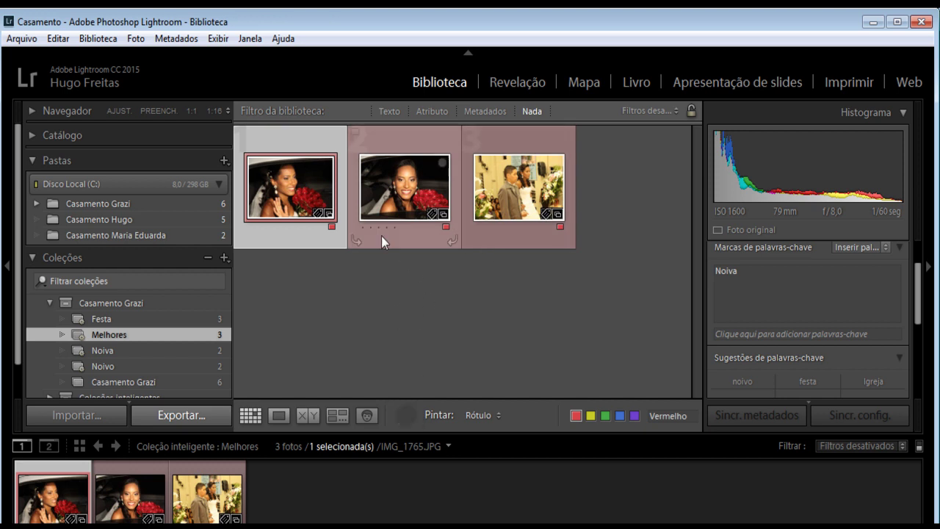
click(405, 415)
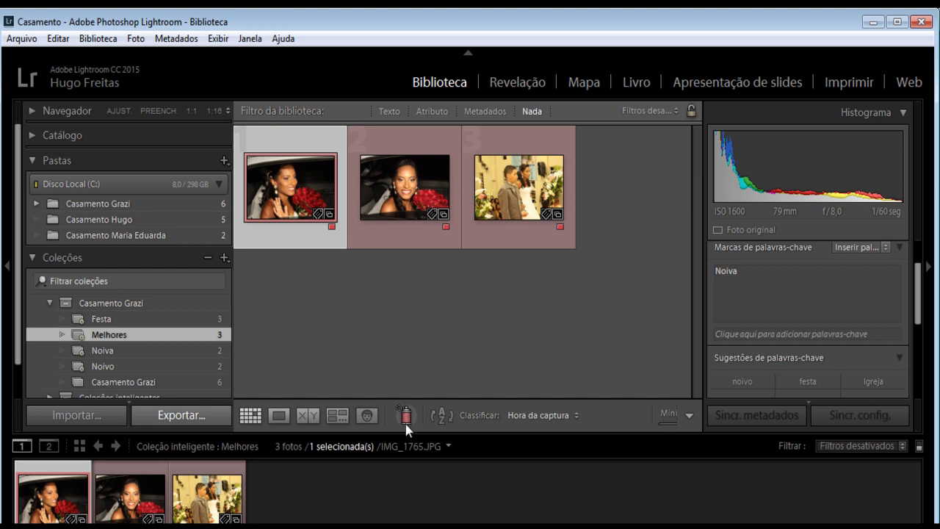
click(402, 415)
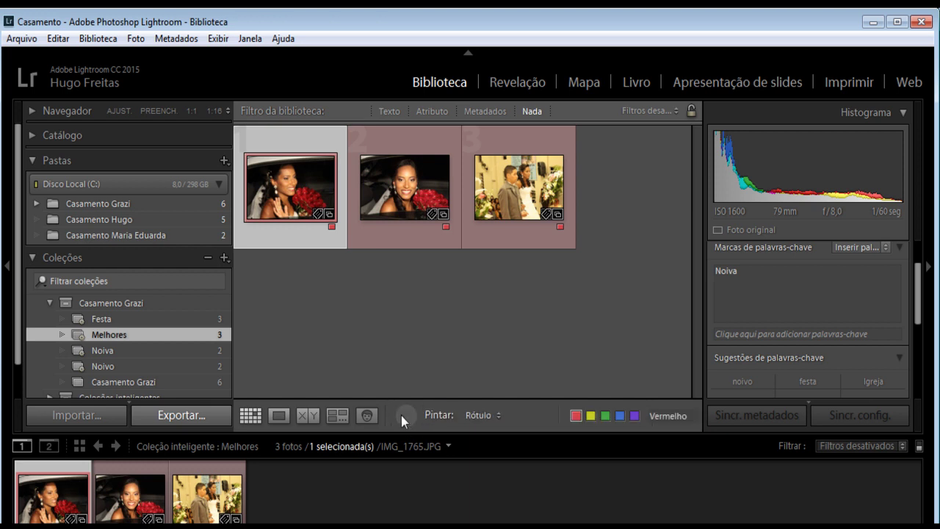
click(408, 416)
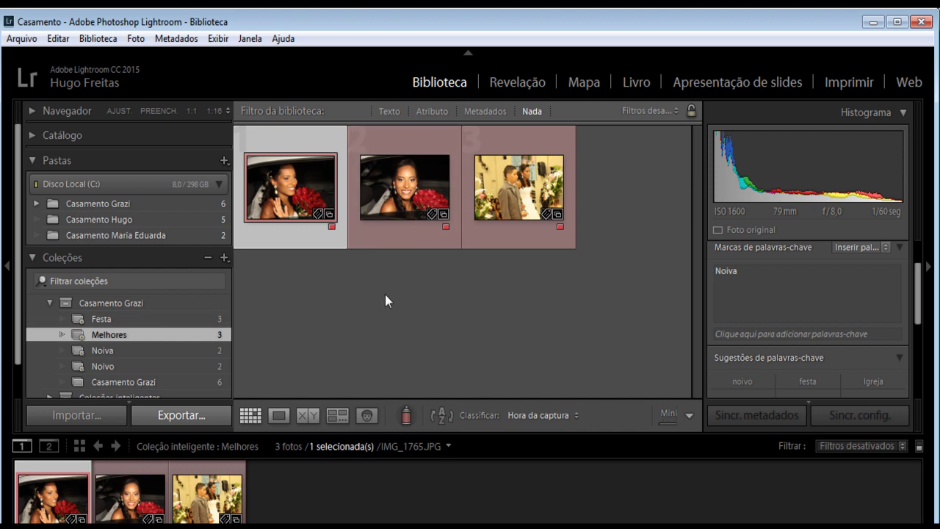
Review the Festa, Melhores, Noiva and Noivo collections, ending on Noivo's two groom photos.
click(99, 321)
click(108, 335)
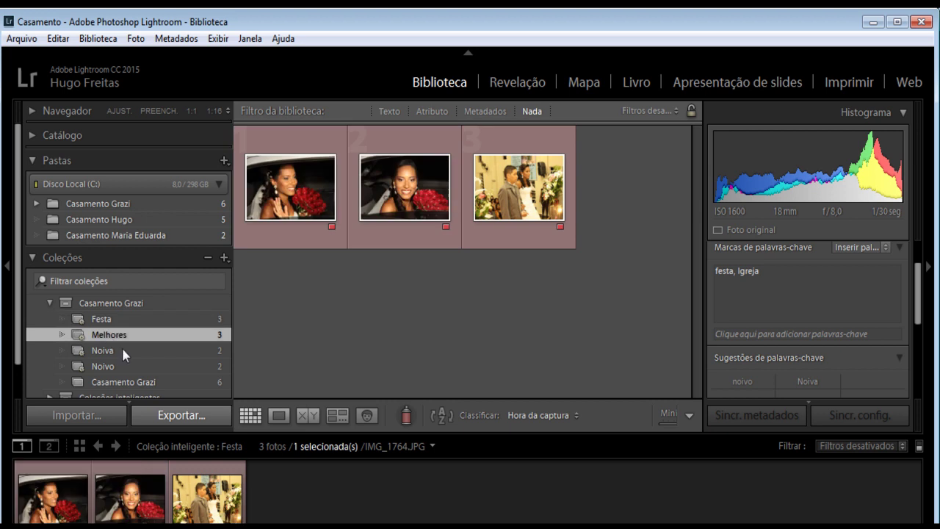
click(106, 352)
click(106, 367)
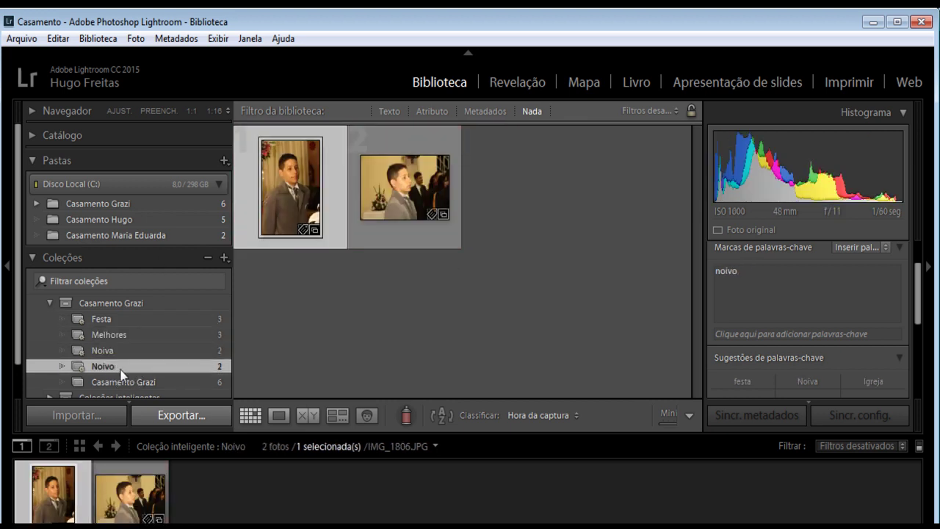